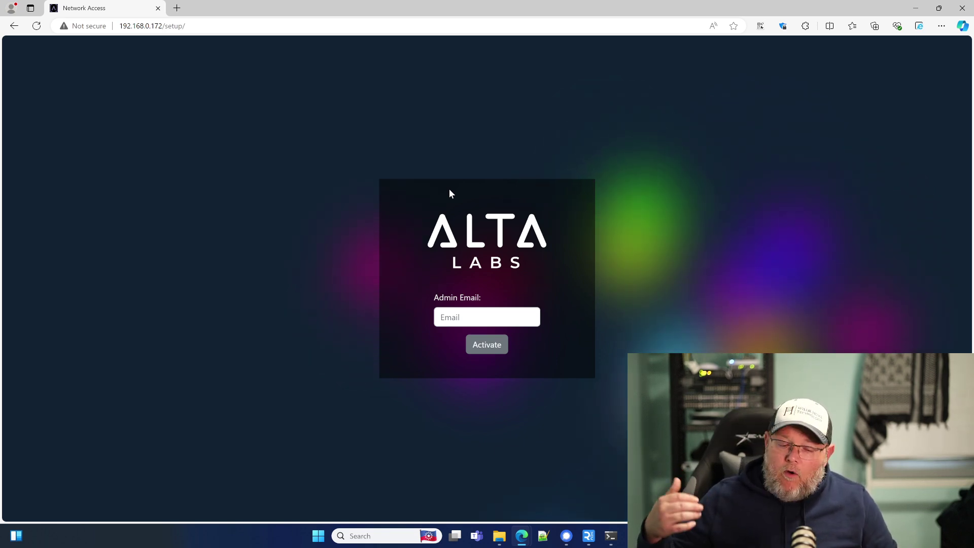
Enter the admin e-mail address and activate the controller to reach account creation
click(441, 317)
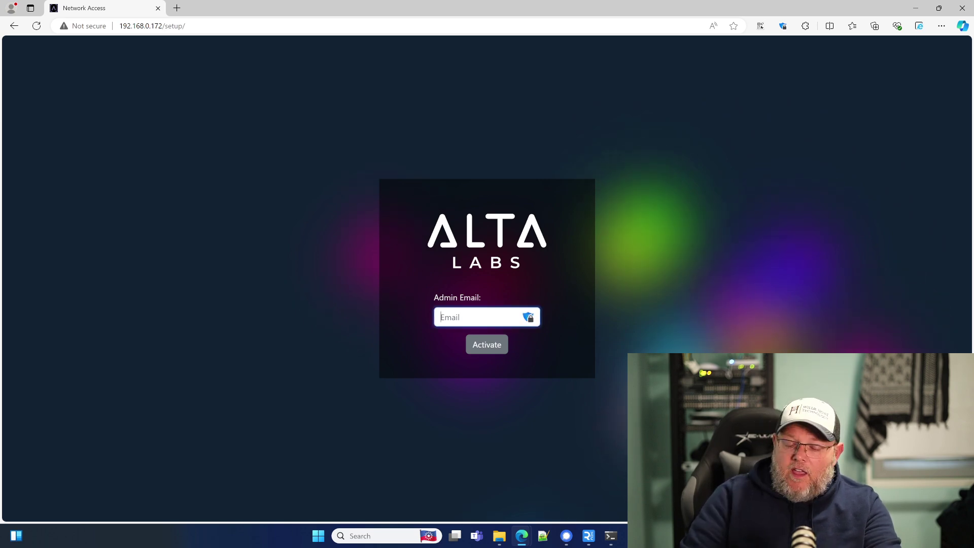
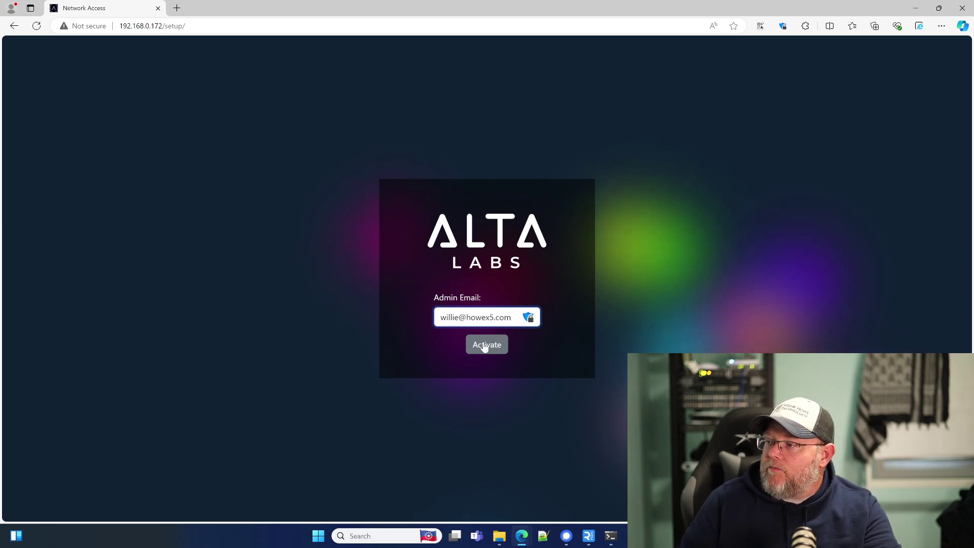
click(483, 344)
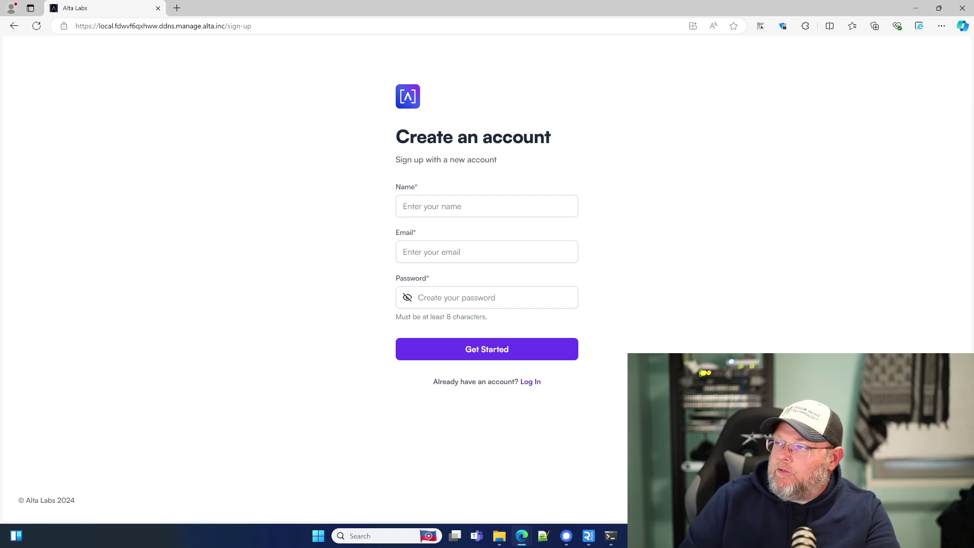
Fill in the account holder's full name and e-mail address on the sign-up form
click(406, 206)
click(406, 251)
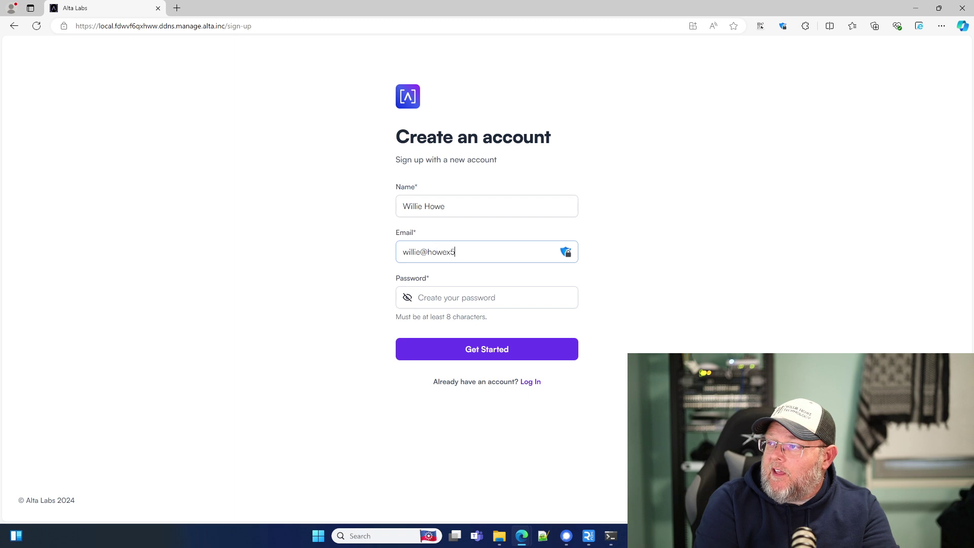
Type the account password and submit the sign-up with Get Started
click(457, 297)
key(BackSpace)
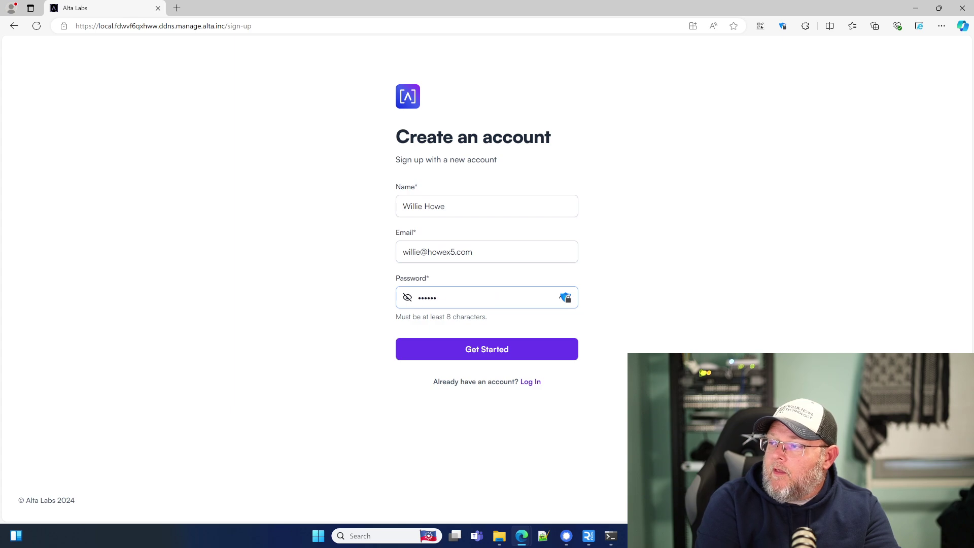
key(BackSpace)
key(BackSpace)
key(BackSpace)
key(BackSpace)
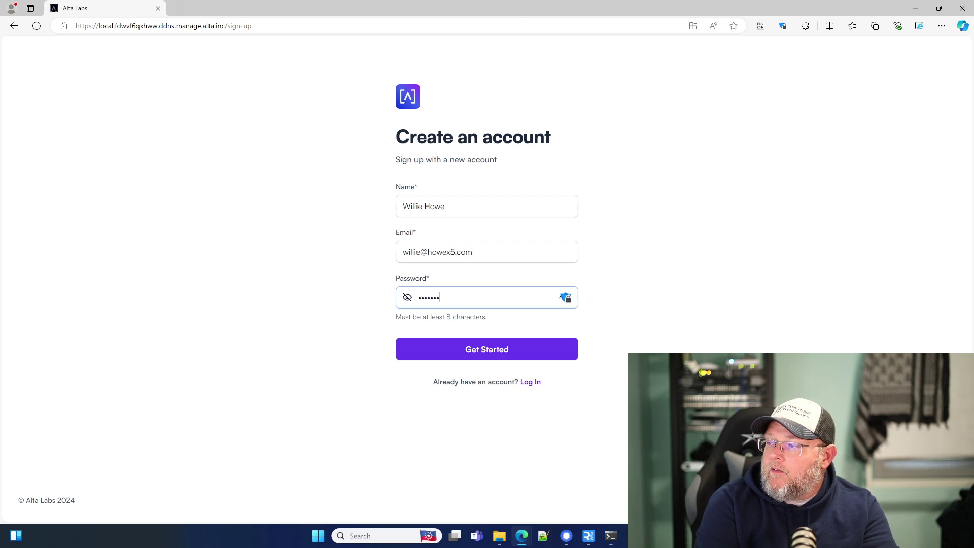
click(488, 356)
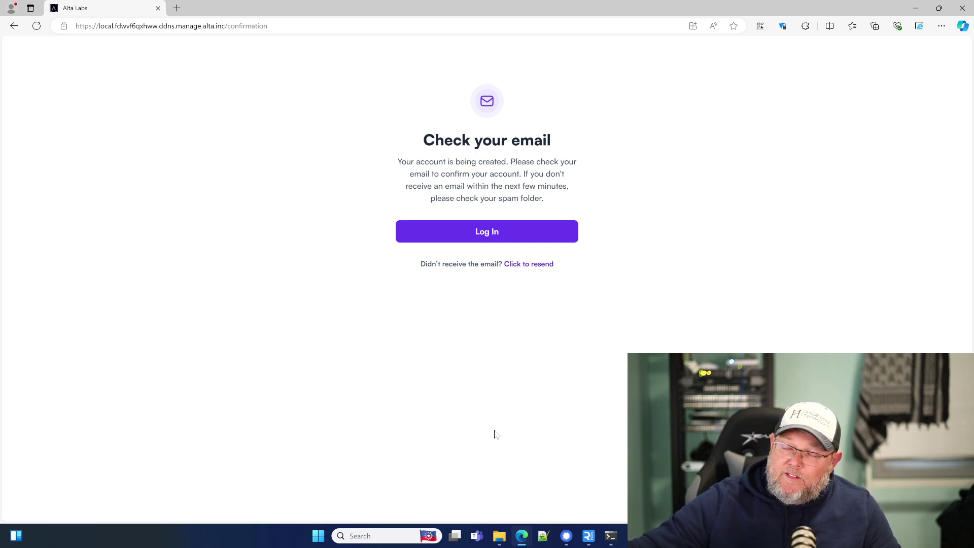
Log in with the new account's e-mail and password to reach the Network page
click(487, 232)
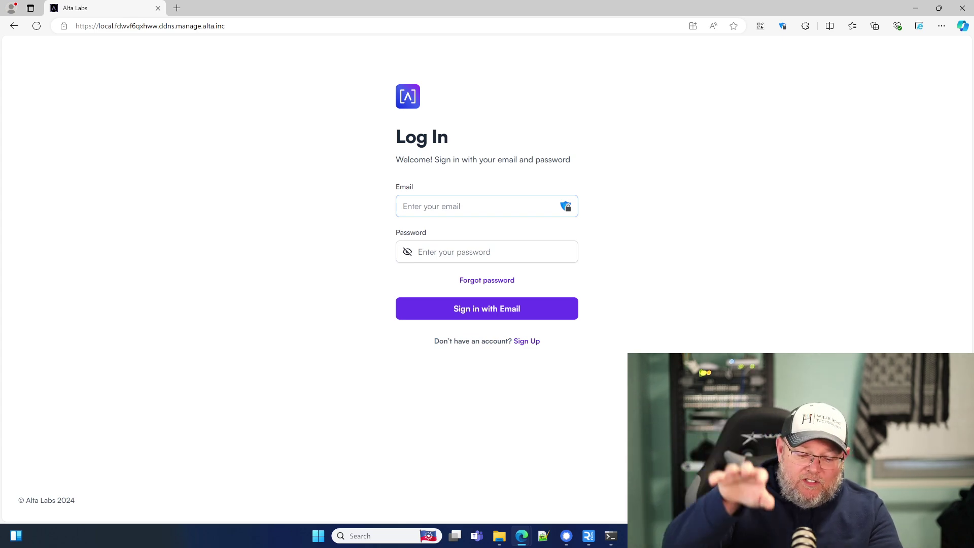
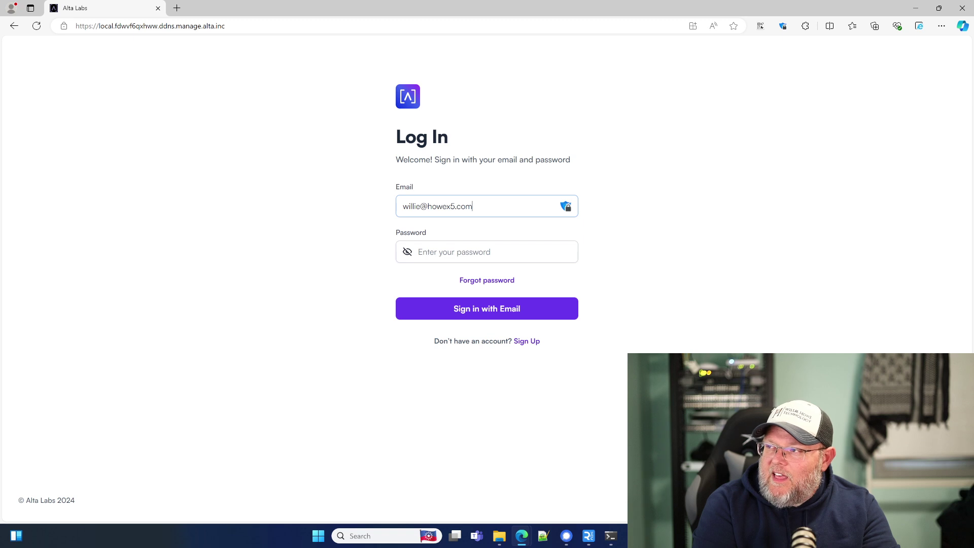
click(418, 251)
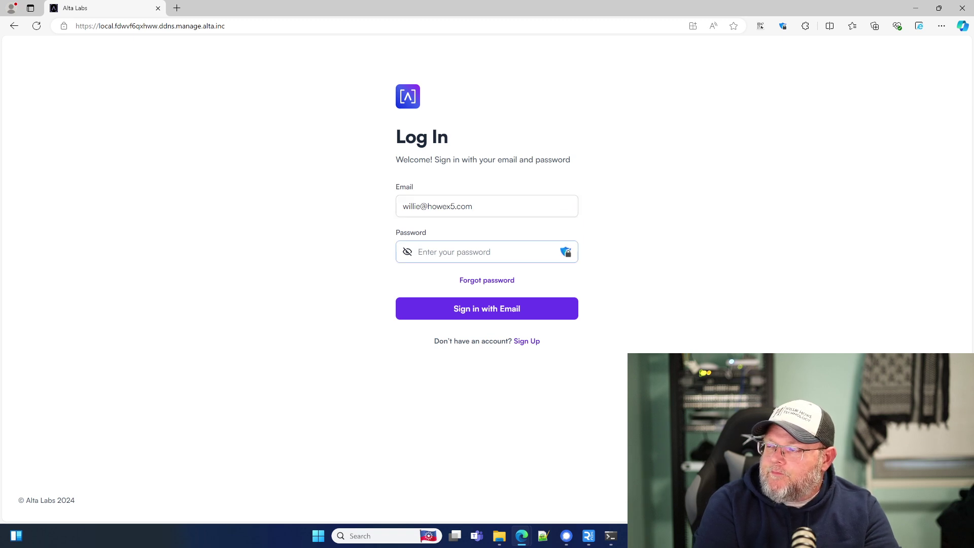
text(••)
key(Return)
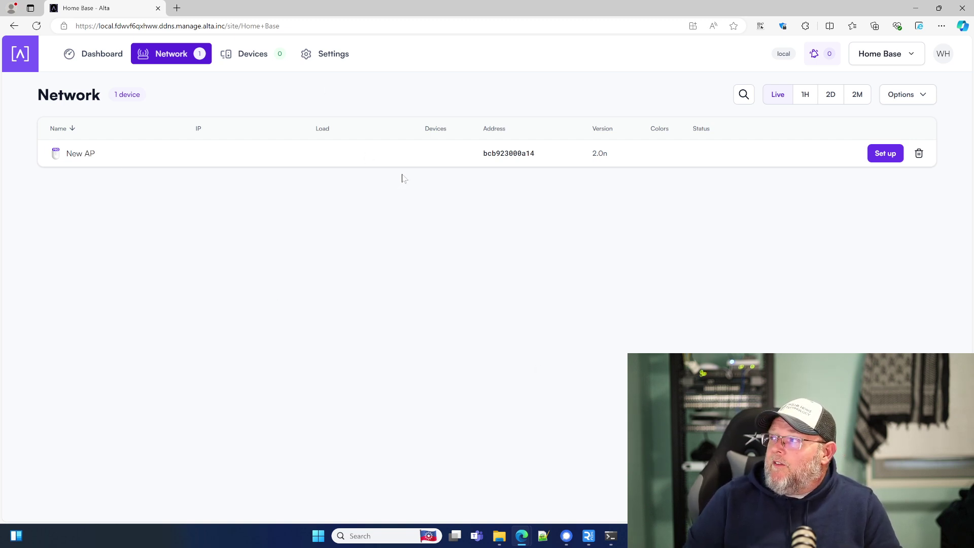
Rename the Home Base site to 'WH Office' and adopt New AP into it
click(902, 57)
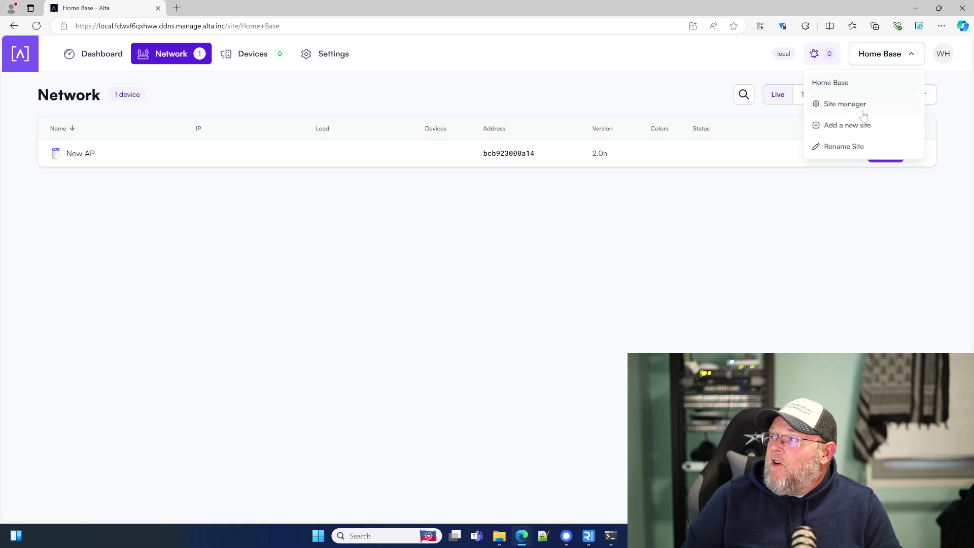
click(851, 148)
drag(448, 112, 372, 109)
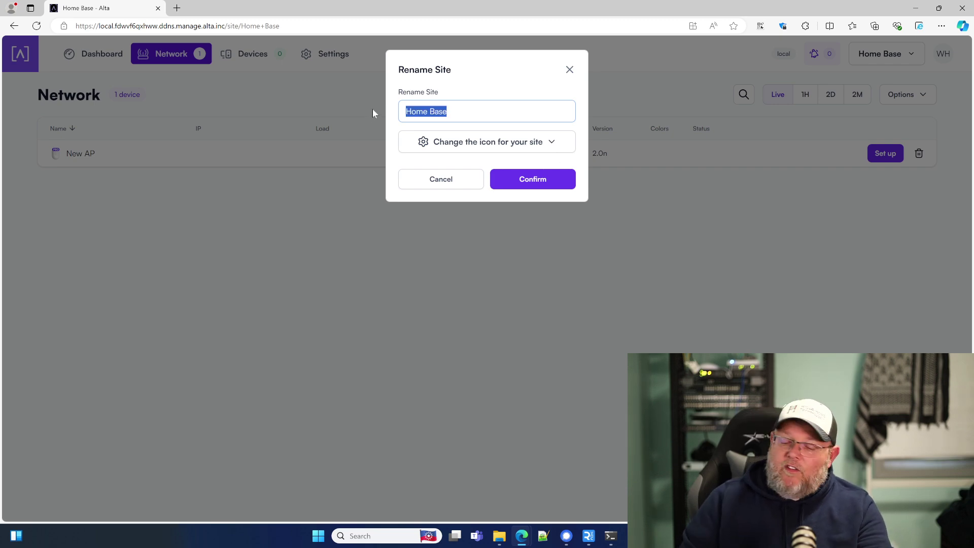
text(WH Office)
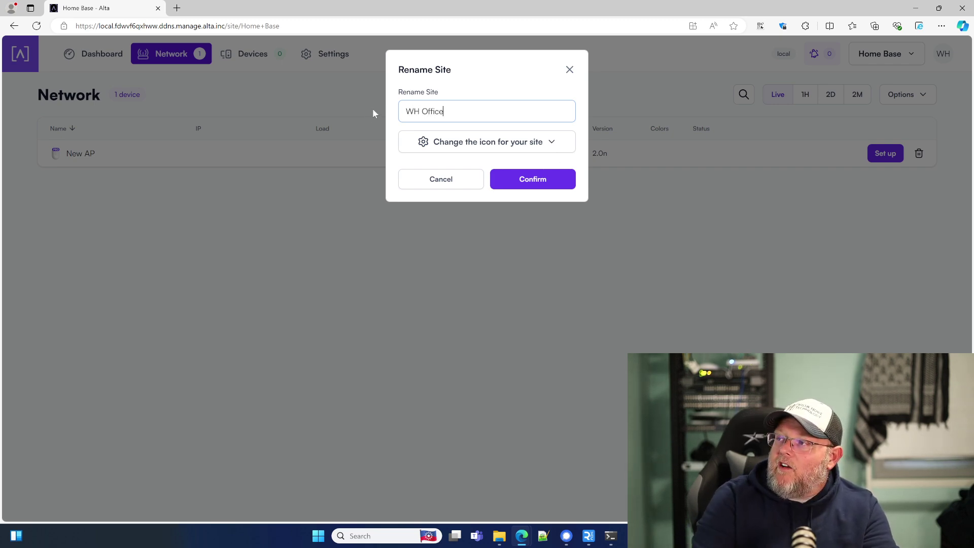
click(498, 177)
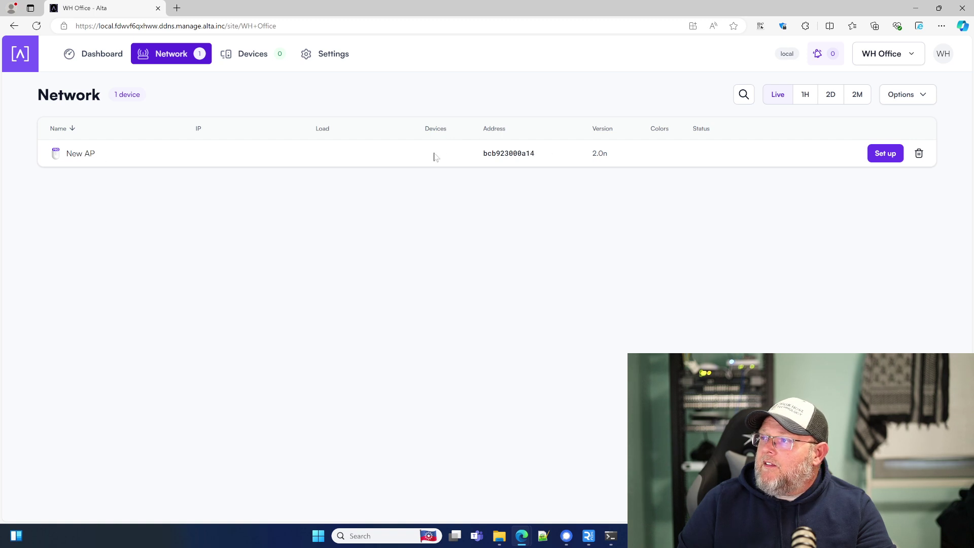
click(884, 155)
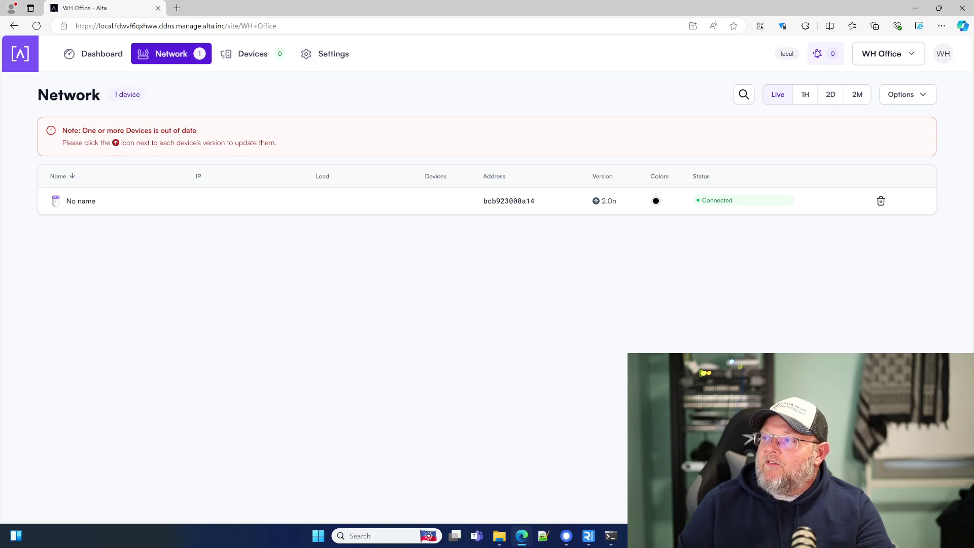
Update the access point's firmware to 2.0q right now and name the device 'WH Lab'
click(596, 202)
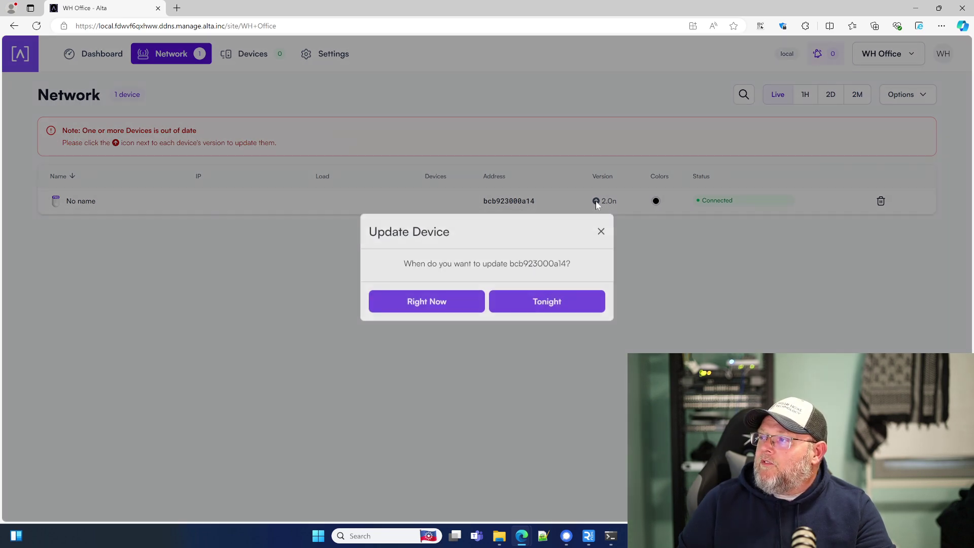
click(431, 302)
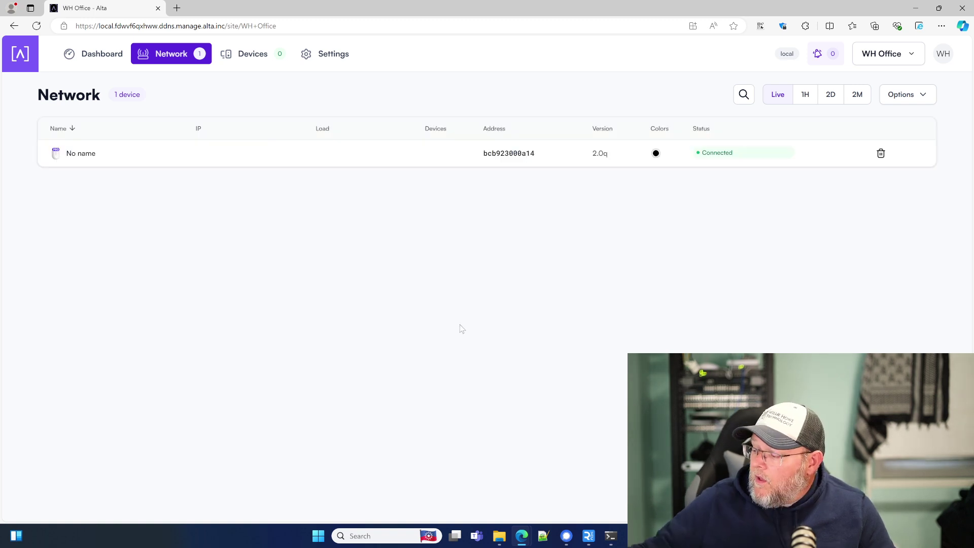
click(80, 153)
text(WH Lab)
key(Return)
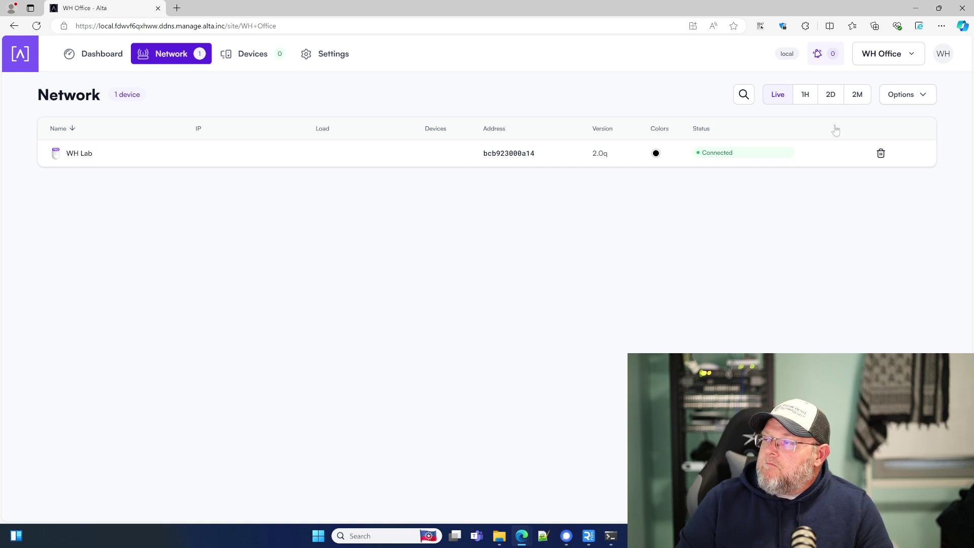
click(53, 154)
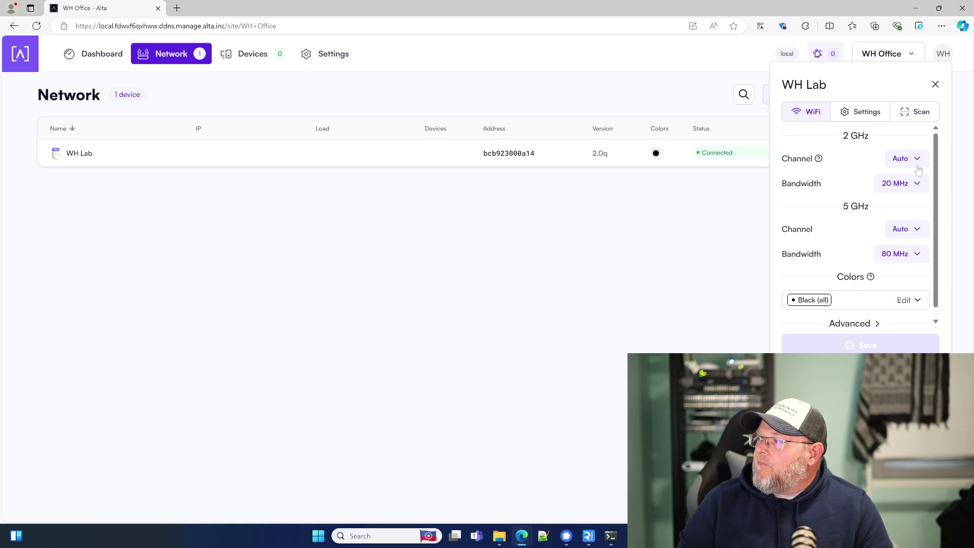
scroll(907, 231, down, 1)
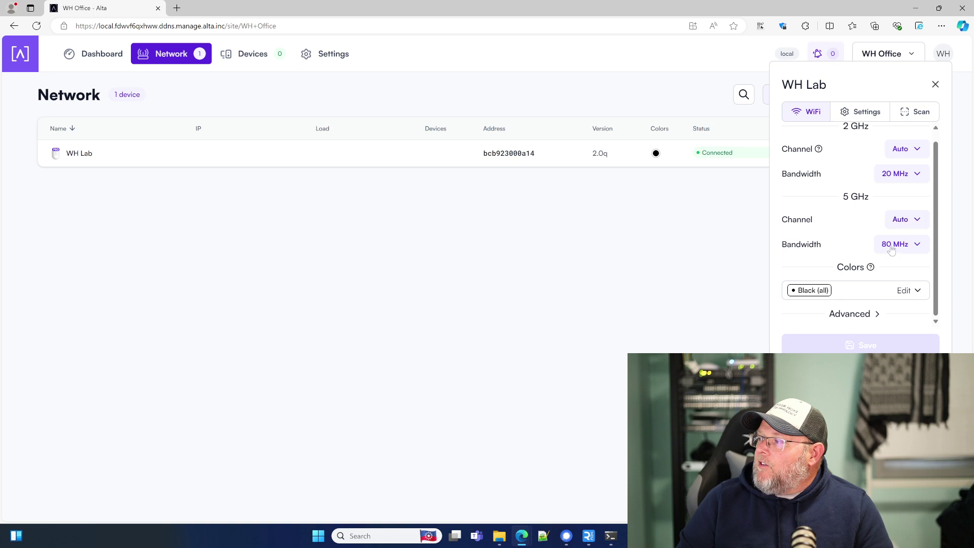
scroll(867, 312, down, 1)
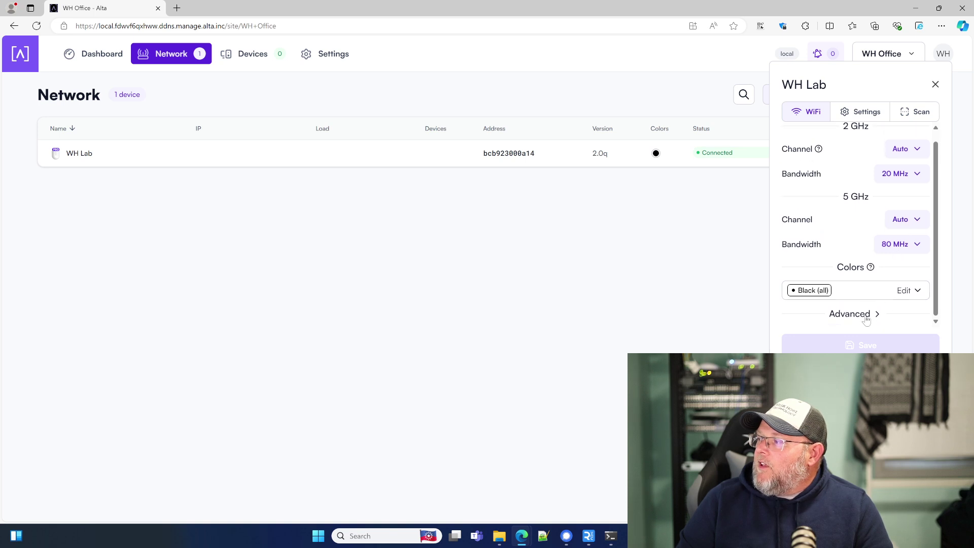
click(862, 311)
scroll(868, 315, down, 2)
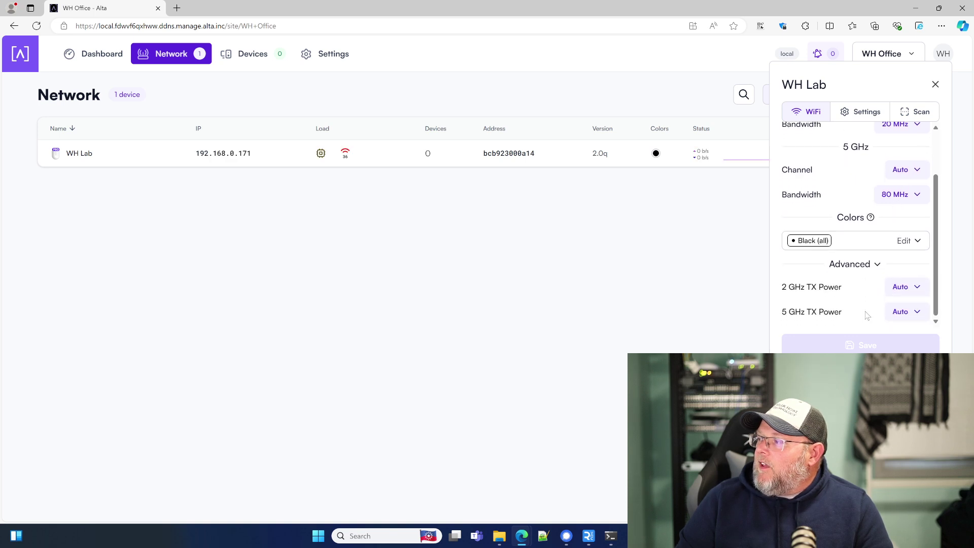
click(847, 269)
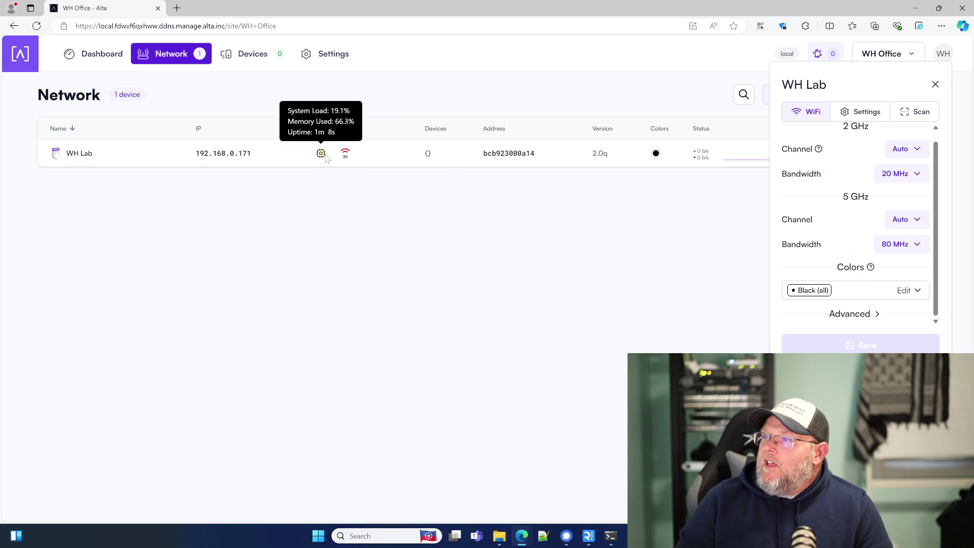
mouse_move(344, 155)
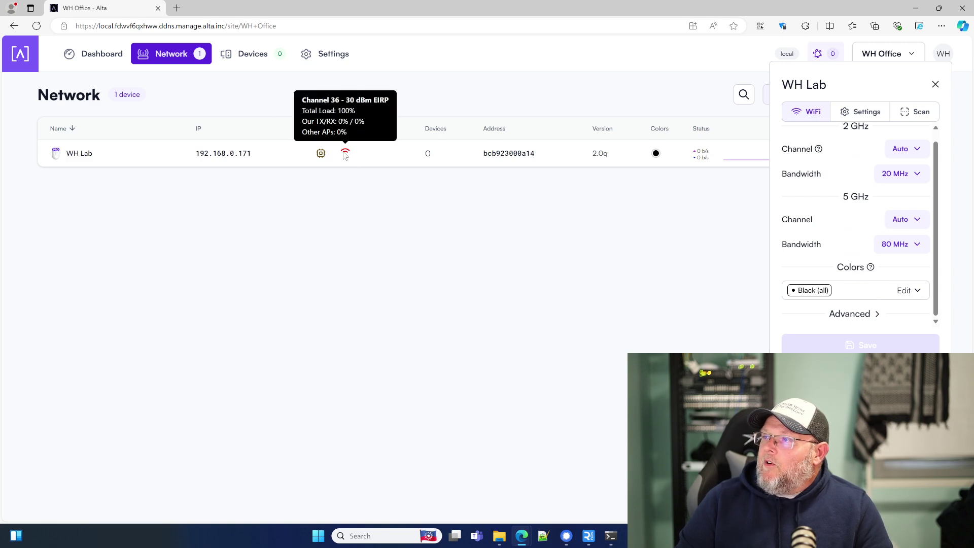
scroll(865, 286, up, 1)
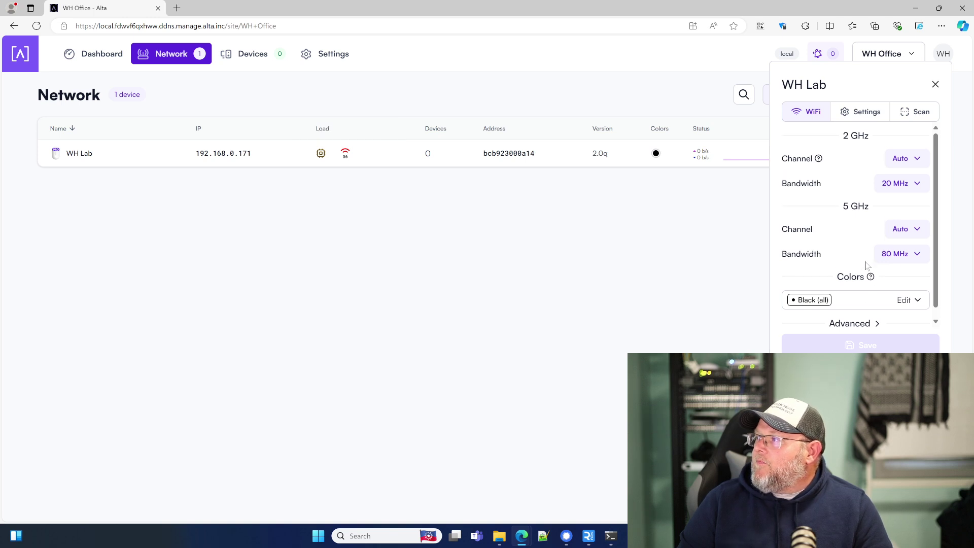
click(862, 116)
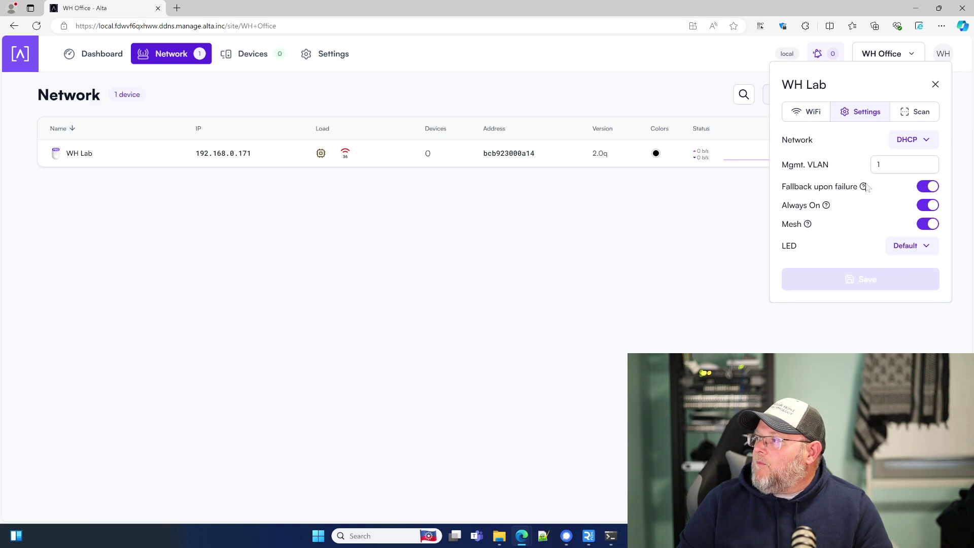
click(903, 116)
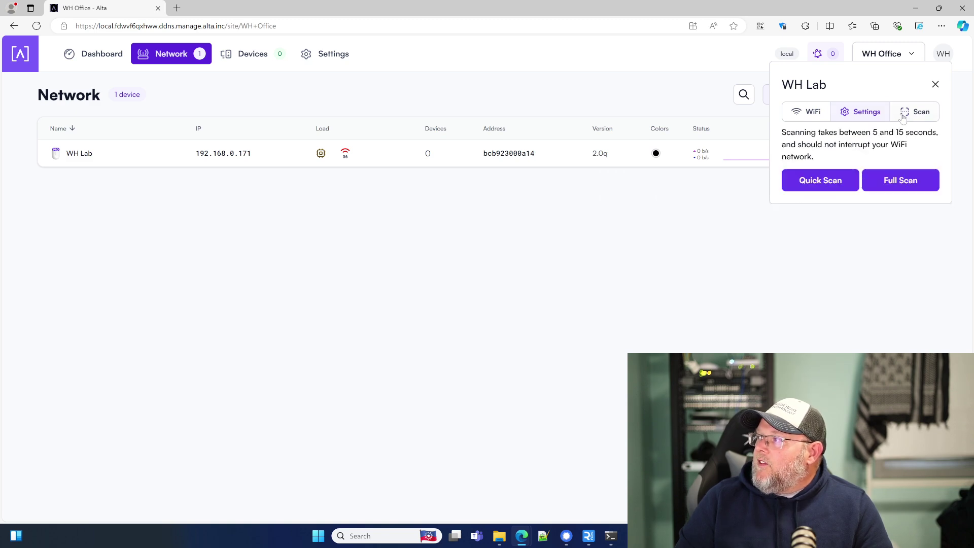
click(814, 117)
click(858, 121)
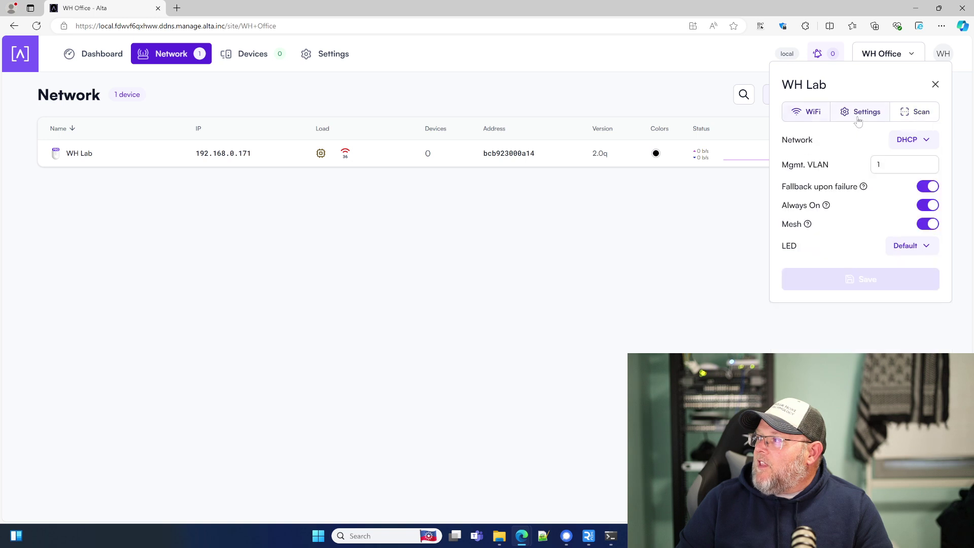
click(805, 122)
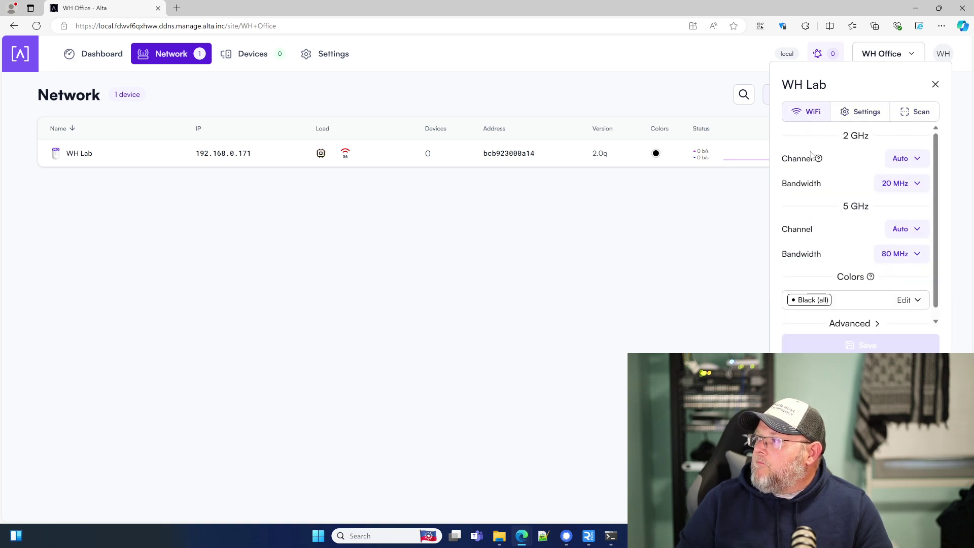
scroll(827, 249, down, 1)
scroll(883, 259, up, 1)
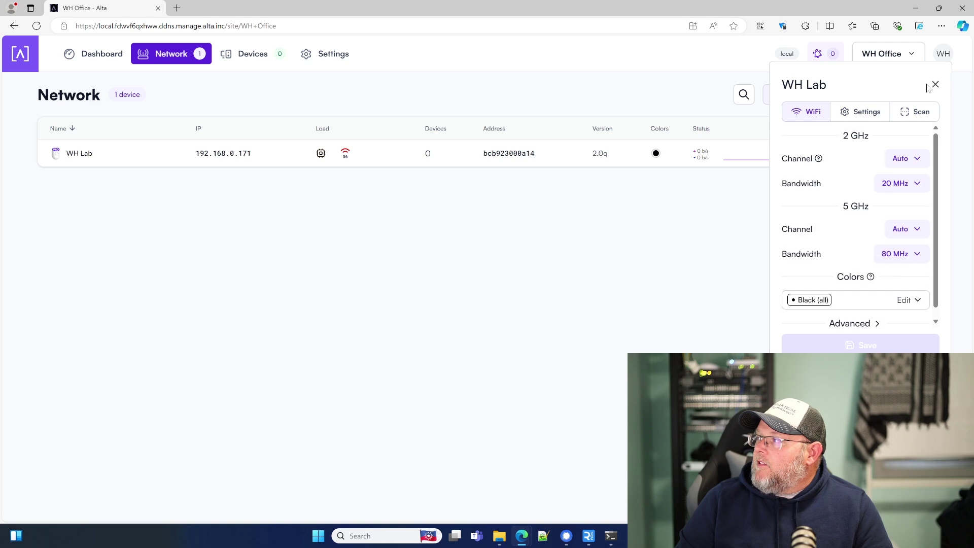
click(935, 85)
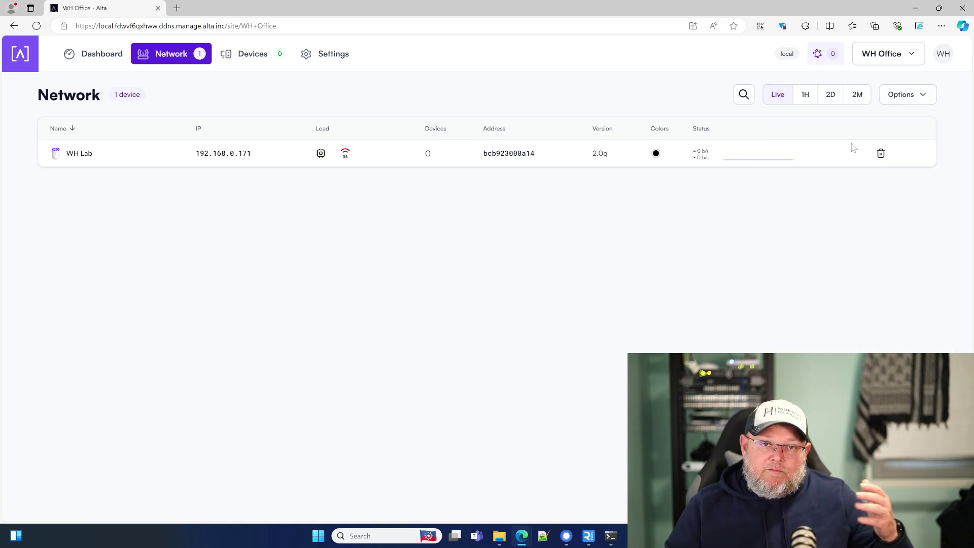